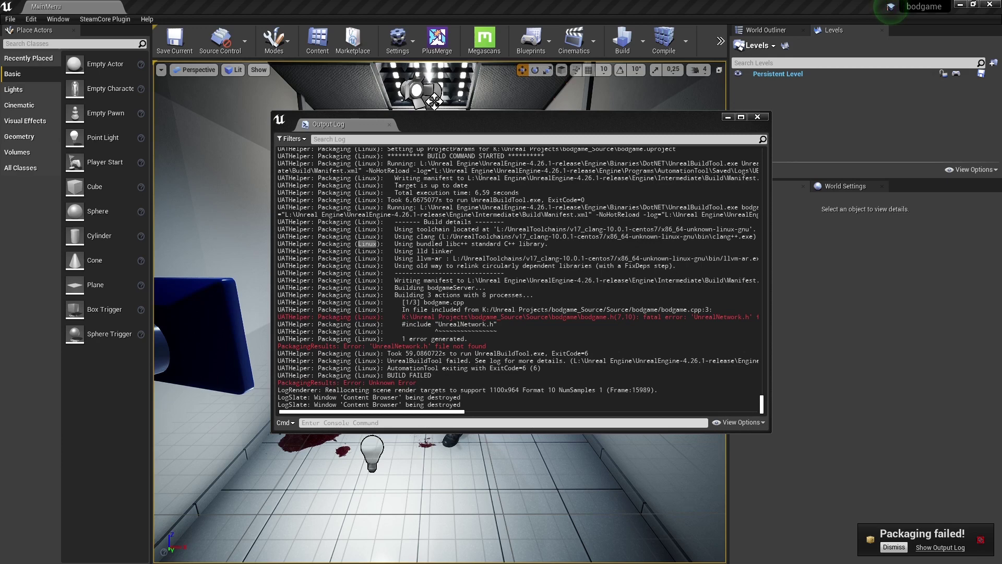
Step: Highlight the failing include line and the 'UnrealNetwork.h' file not found error in the log
{"action": "left_click_drag", "start_coordinate": [373, 346], "coordinate": [495, 346]}
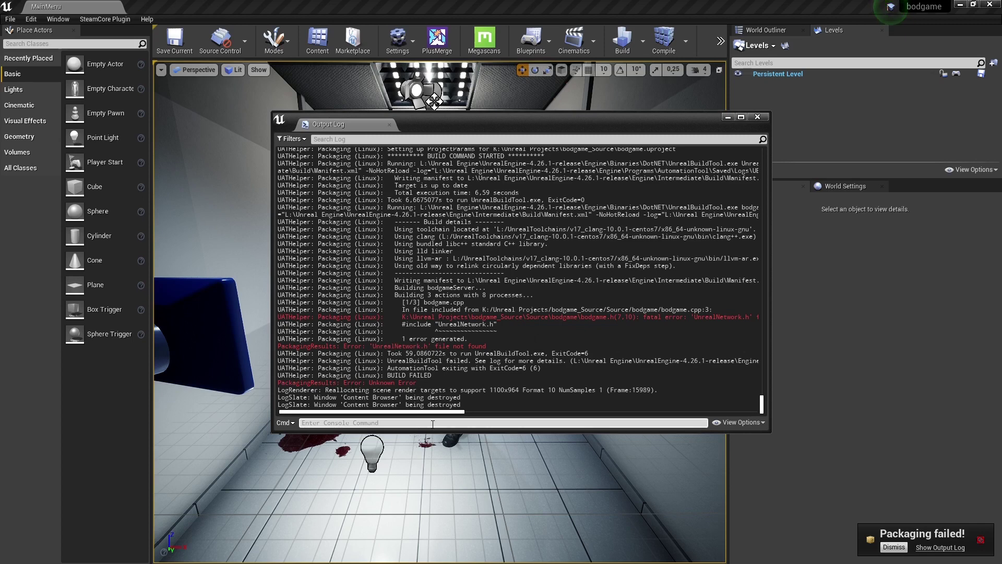
{"action": "left_click_drag", "start_coordinate": [497, 324], "coordinate": [464, 324]}
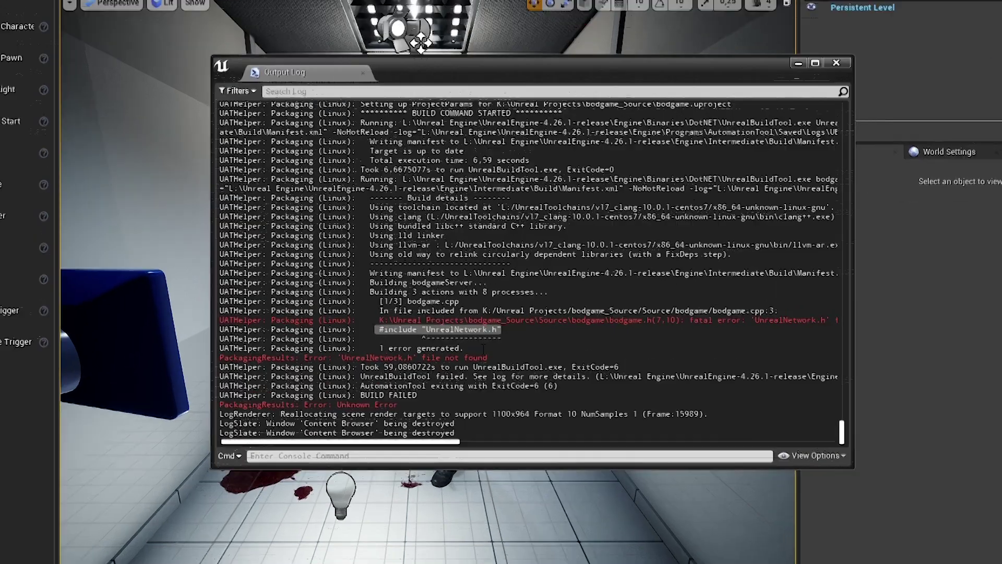
{"action": "left_click", "coordinate": [497, 343]}
{"action": "left_click_drag", "start_coordinate": [528, 420], "coordinate": [135, 425]}
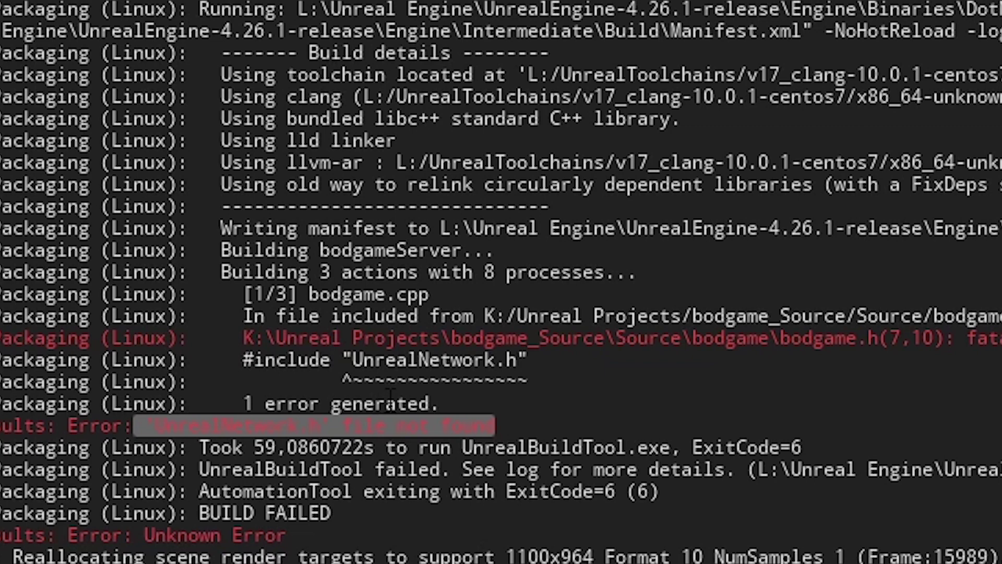
{"action": "left_click", "coordinate": [172, 205]}
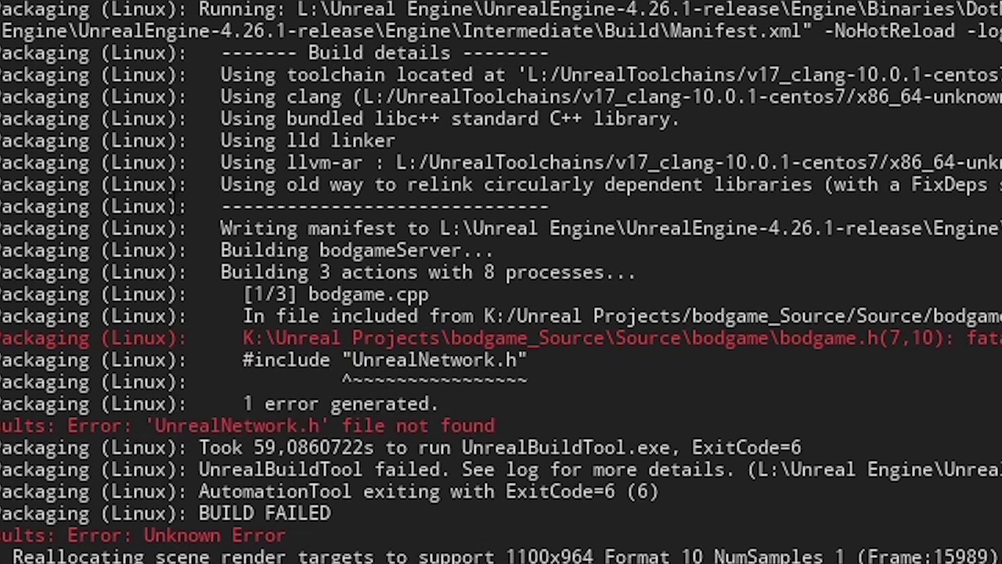
Step: Re-mark the error lines, then move the log aside to reach the bodgame_Source folder
{"action": "double_click", "coordinate": [126, 206]}
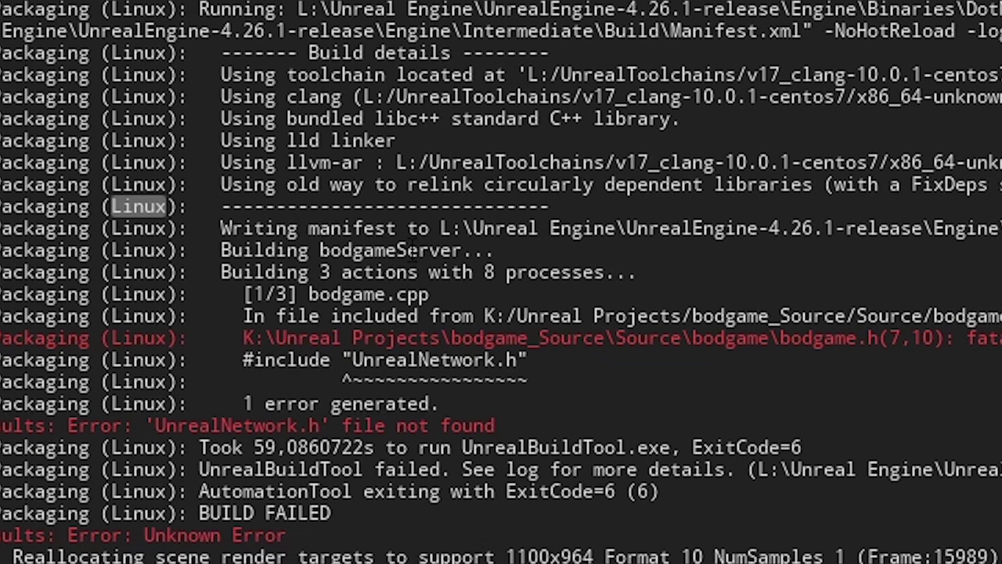
{"action": "left_click_drag", "start_coordinate": [121, 403], "coordinate": [545, 431]}
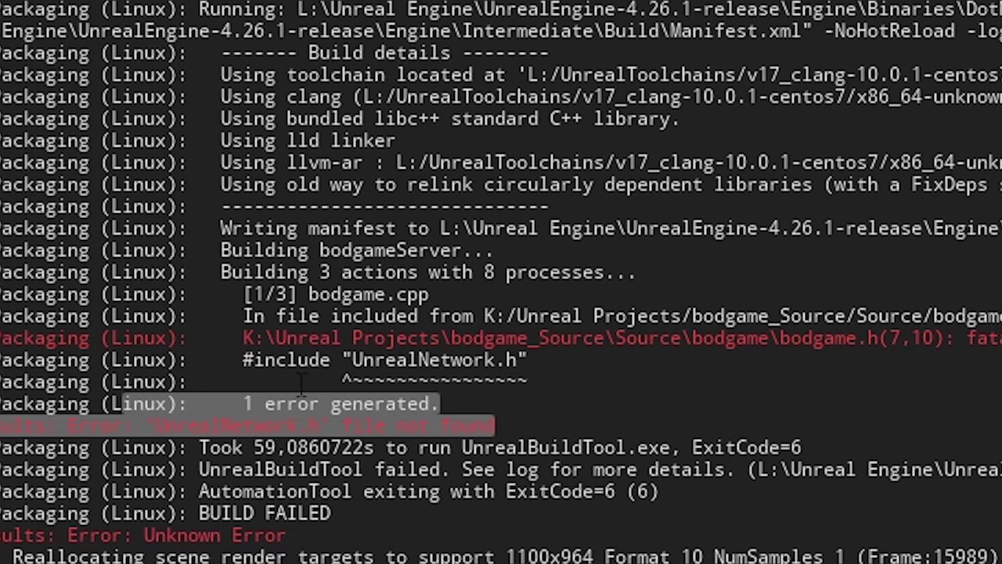
{"action": "left_click", "coordinate": [556, 425]}
{"action": "left_click_drag", "start_coordinate": [556, 425], "coordinate": [90, 425]}
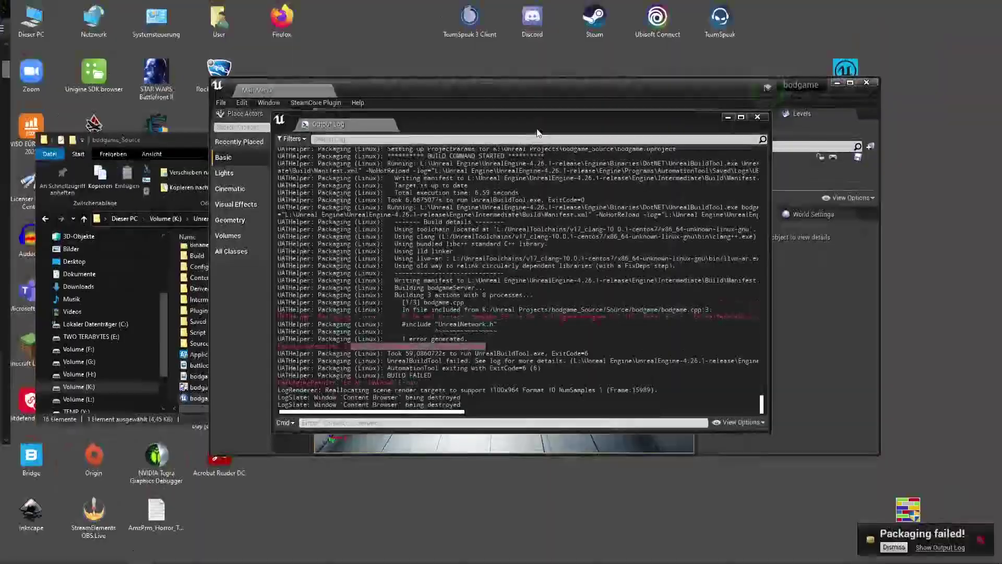
{"action": "left_click_drag", "start_coordinate": [538, 133], "coordinate": [585, 134]}
{"action": "left_click", "coordinate": [173, 139]}
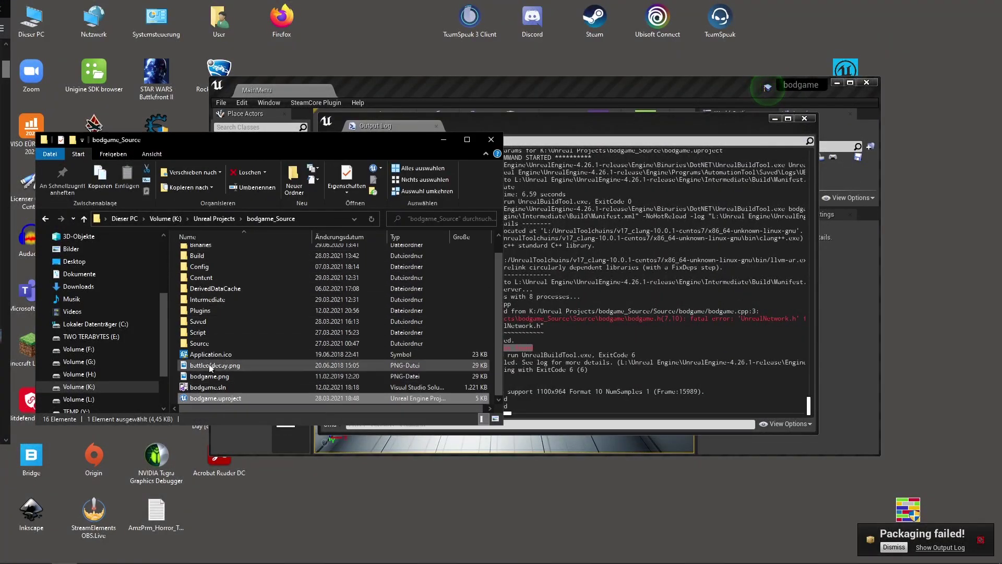
Step: Go into Source\bodgame and open bodgame.h with Notepad++
{"action": "double_click", "coordinate": [211, 342]}
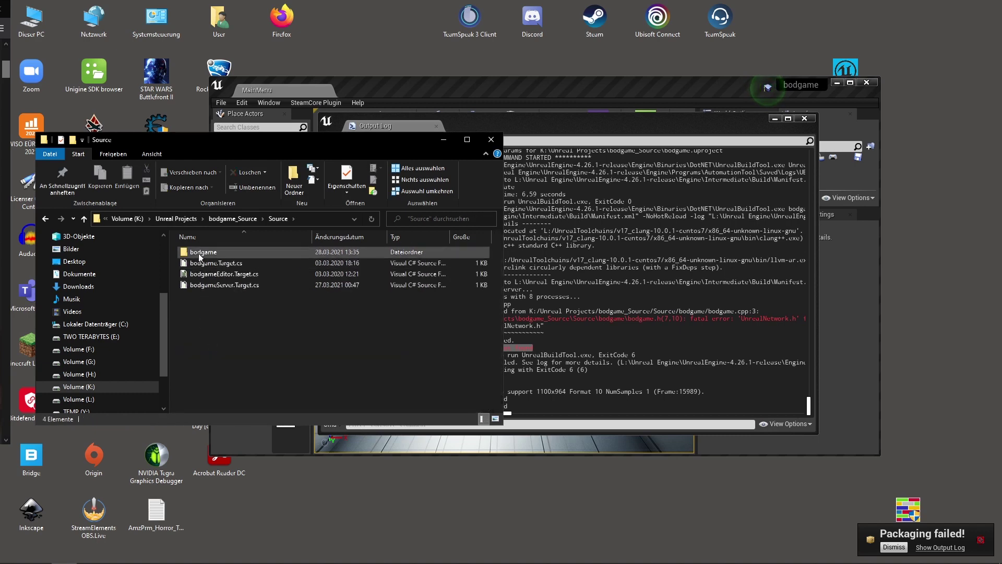
{"action": "double_click", "coordinate": [198, 253]}
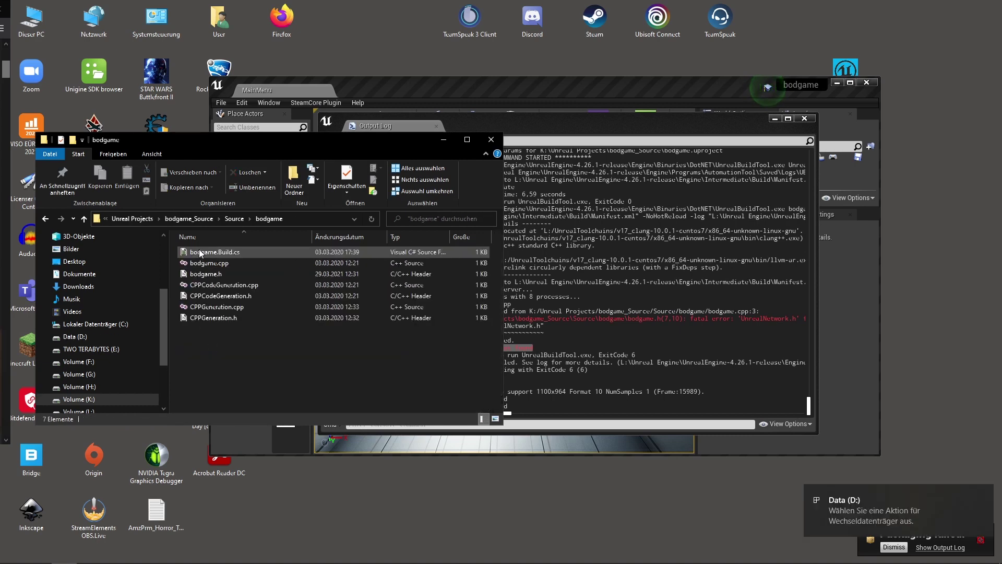
{"action": "right_click", "coordinate": [207, 277]}
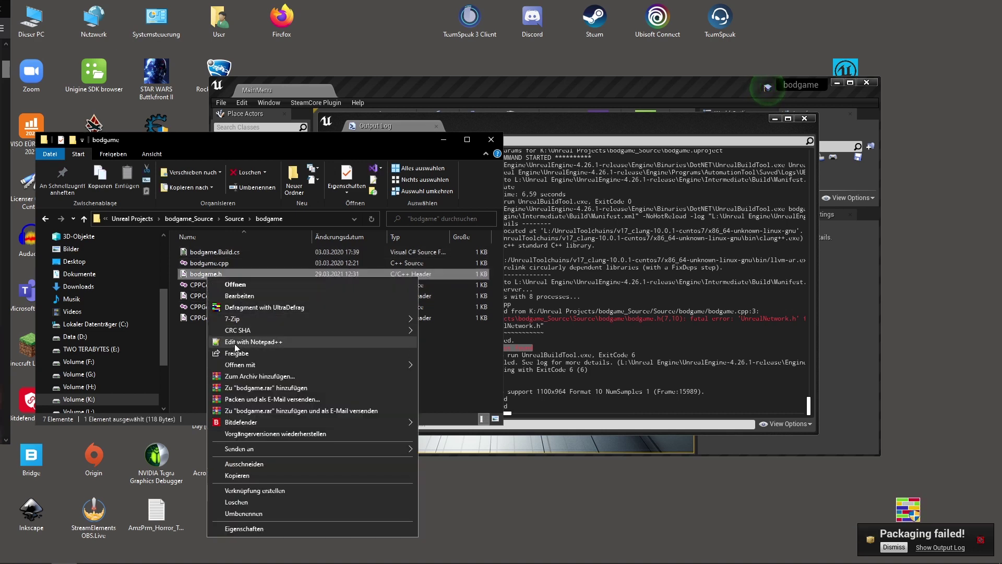
{"action": "left_click", "coordinate": [303, 343]}
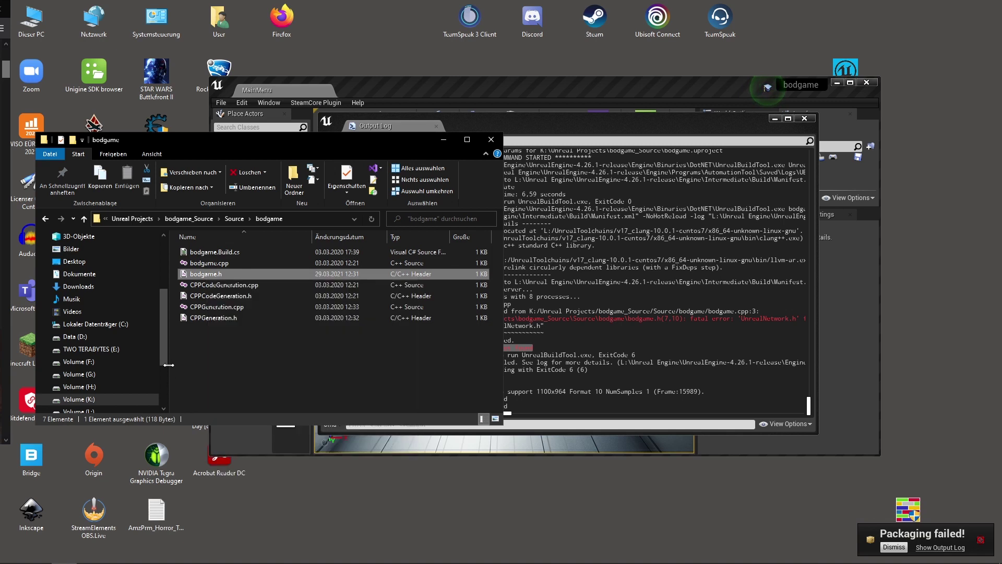
{"action": "right_click", "coordinate": [219, 270]}
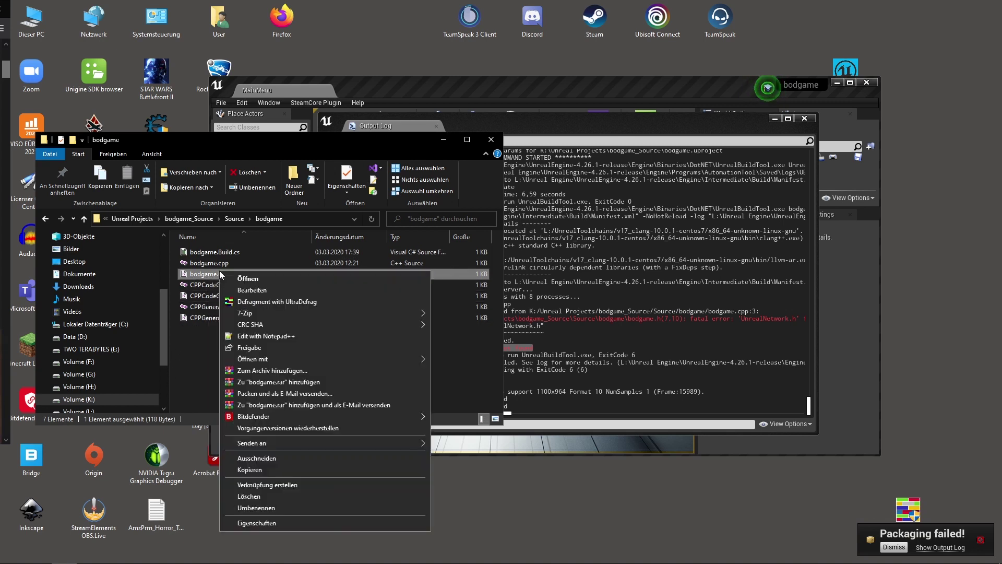
{"action": "left_click", "coordinate": [271, 337]}
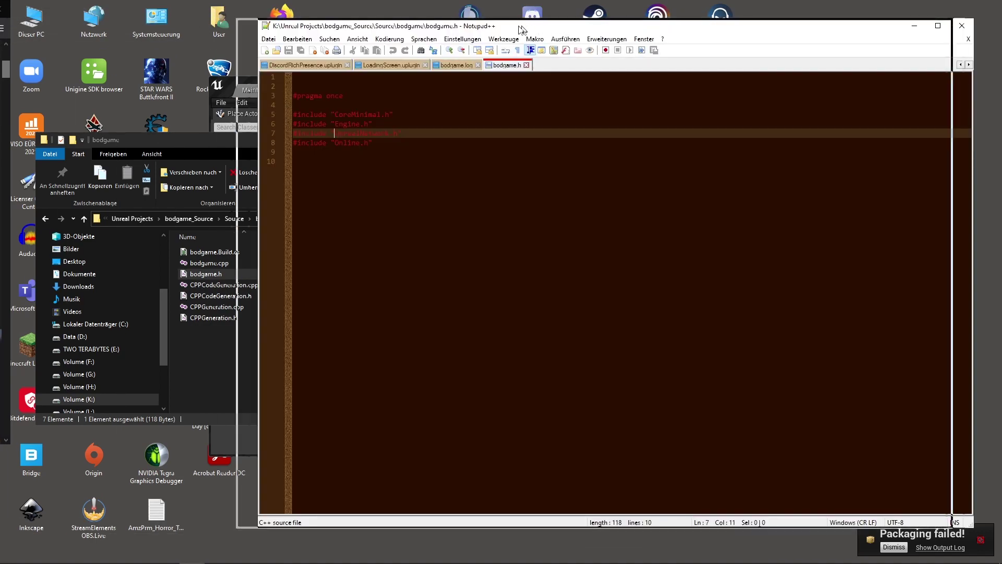
Step: Insert 'Net/' before UnrealNetwork.h on line 7 of bodgame.h and save it
{"action": "left_click_drag", "start_coordinate": [522, 29], "coordinate": [476, 31]}
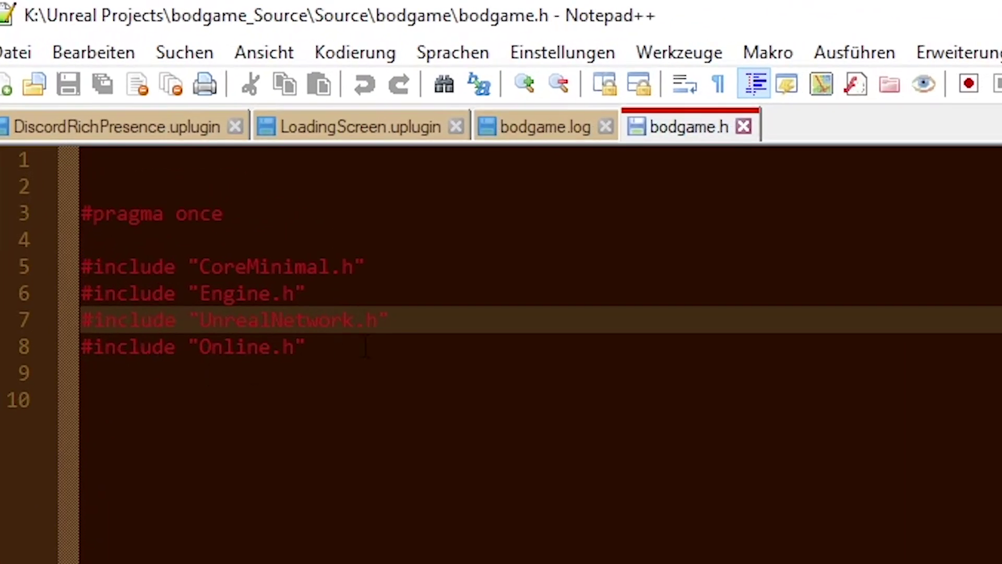
{"action": "left_click_drag", "start_coordinate": [357, 135], "coordinate": [237, 135]}
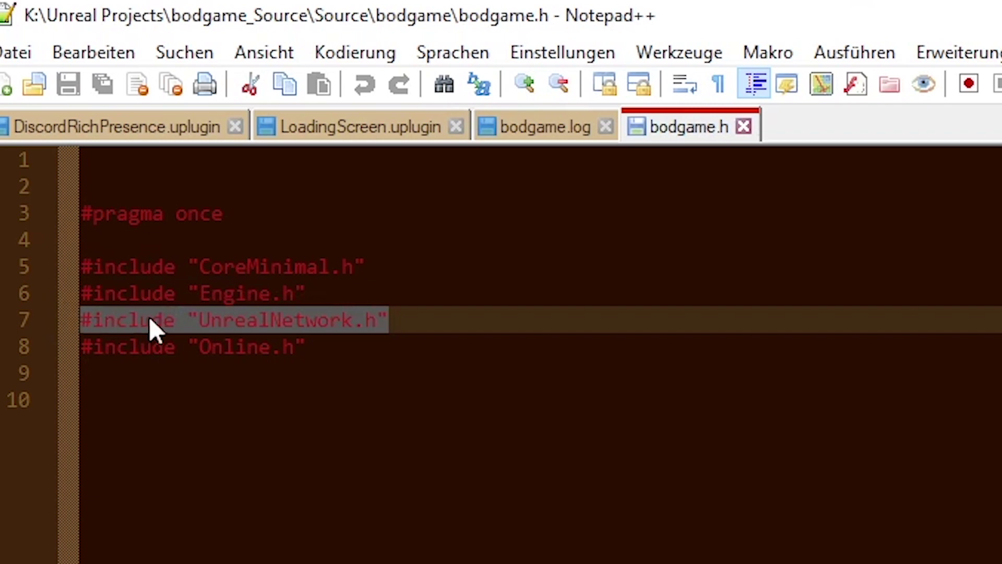
{"action": "left_click", "coordinate": [151, 319]}
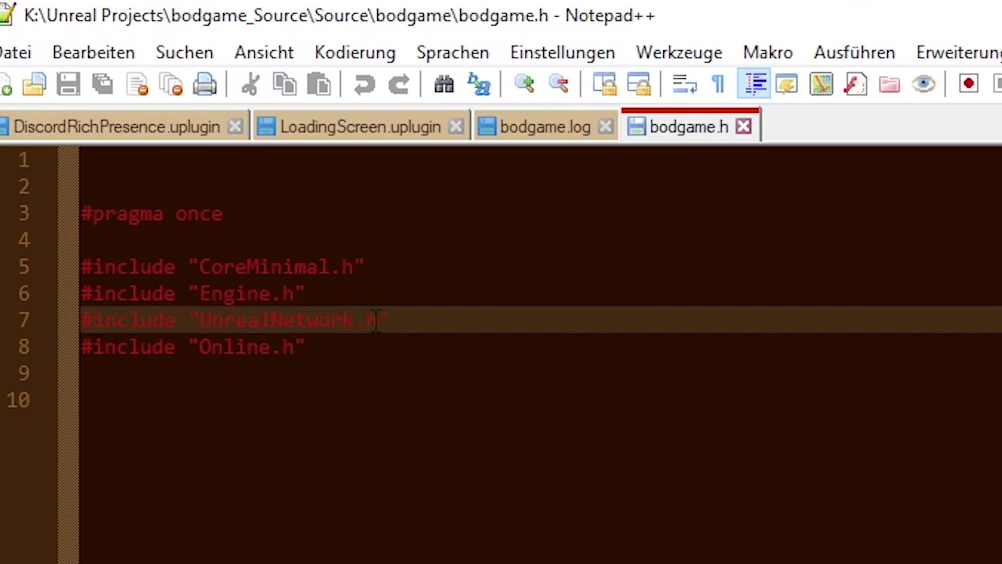
{"action": "left_click", "coordinate": [202, 320]}
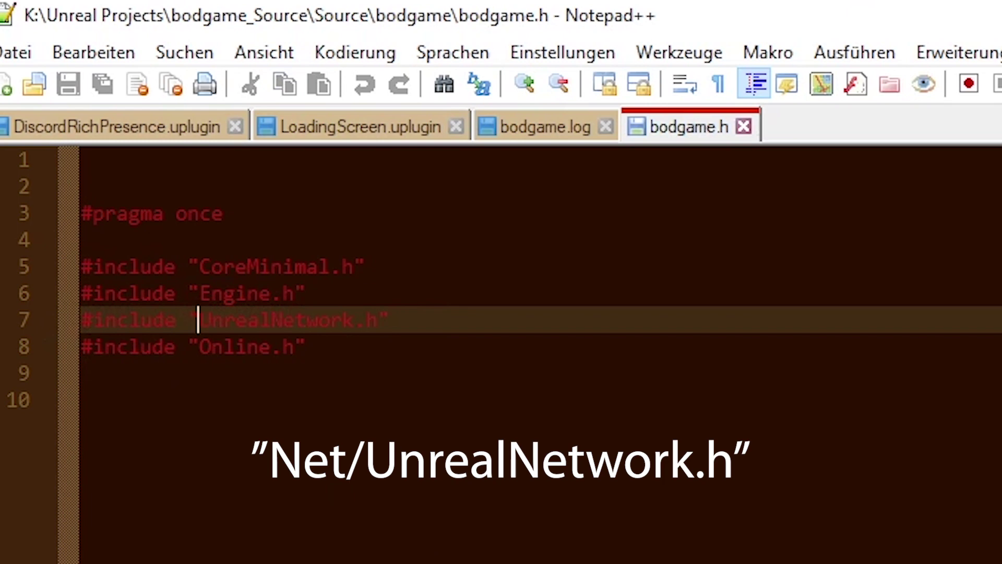
{"action": "type", "text": "Net/"}
{"action": "left_click", "coordinate": [519, 370]}
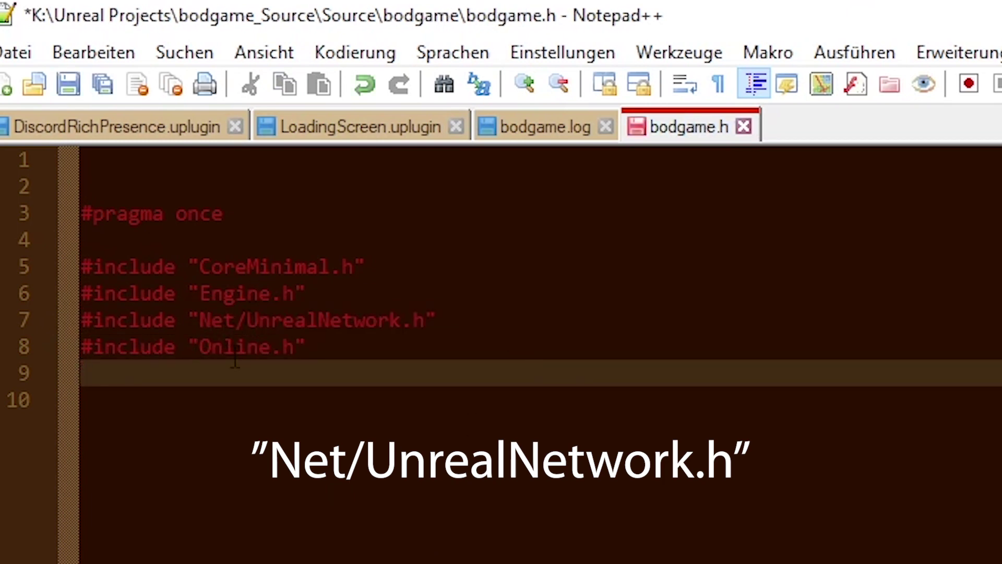
{"action": "left_click", "coordinate": [597, 343]}
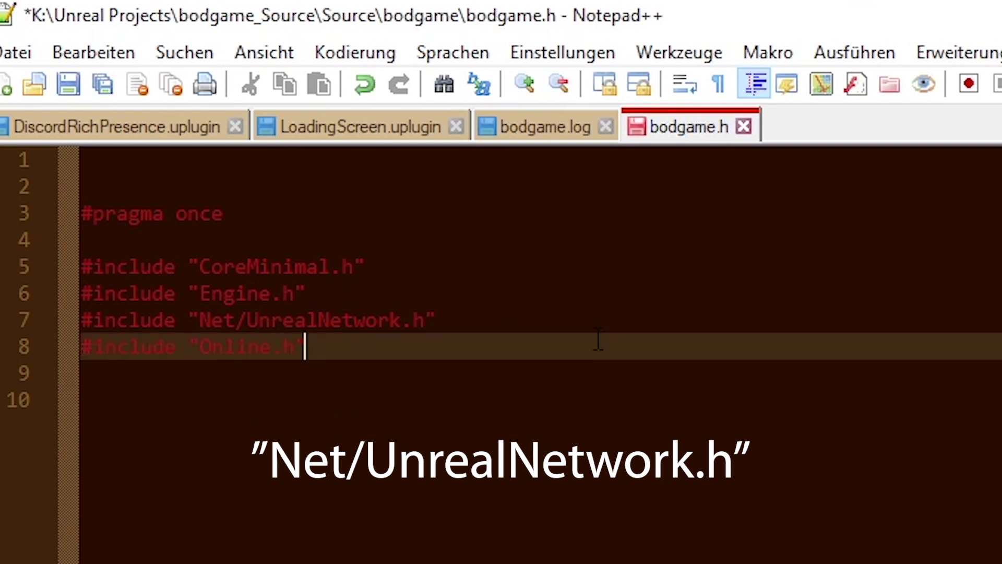
{"action": "left_click", "coordinate": [71, 89]}
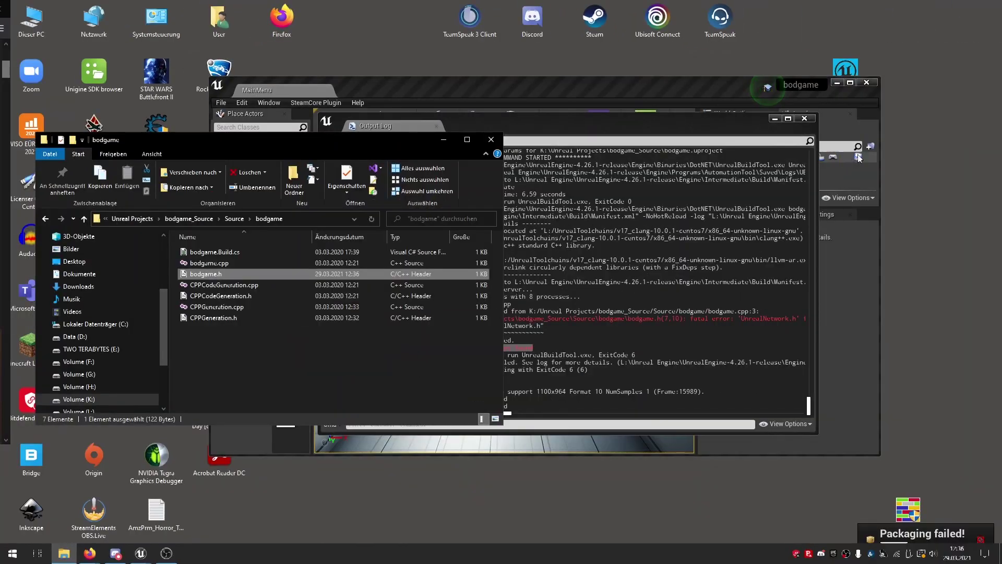
Step: Close Unreal Editor and reopen bodgame.uproject from the bodgame_Source folder
{"action": "left_click", "coordinate": [867, 83]}
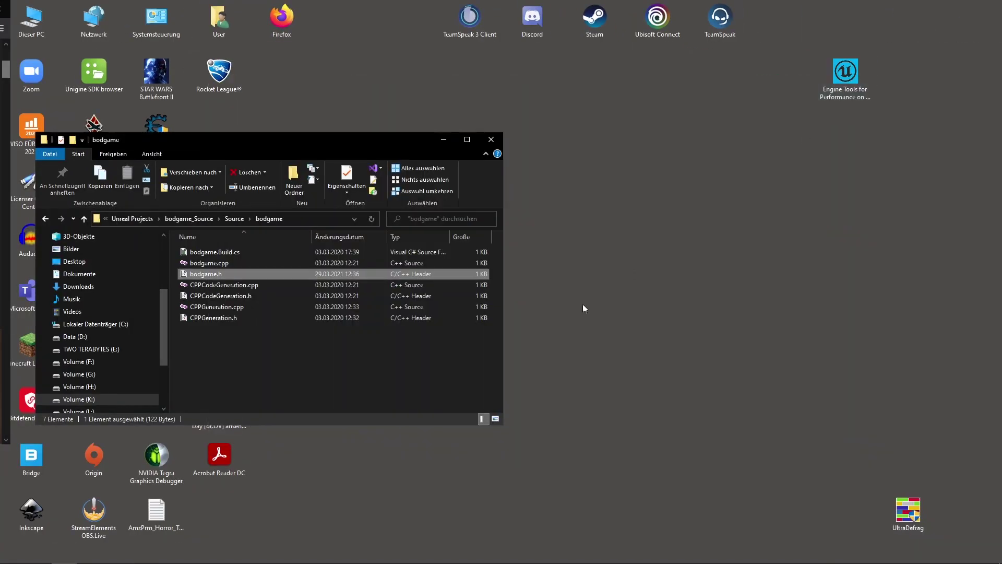
{"action": "left_click", "coordinate": [199, 218]}
{"action": "scroll", "coordinate": [227, 374], "scroll_direction": "down", "scroll_amount": 1}
{"action": "double_click", "coordinate": [214, 397]}
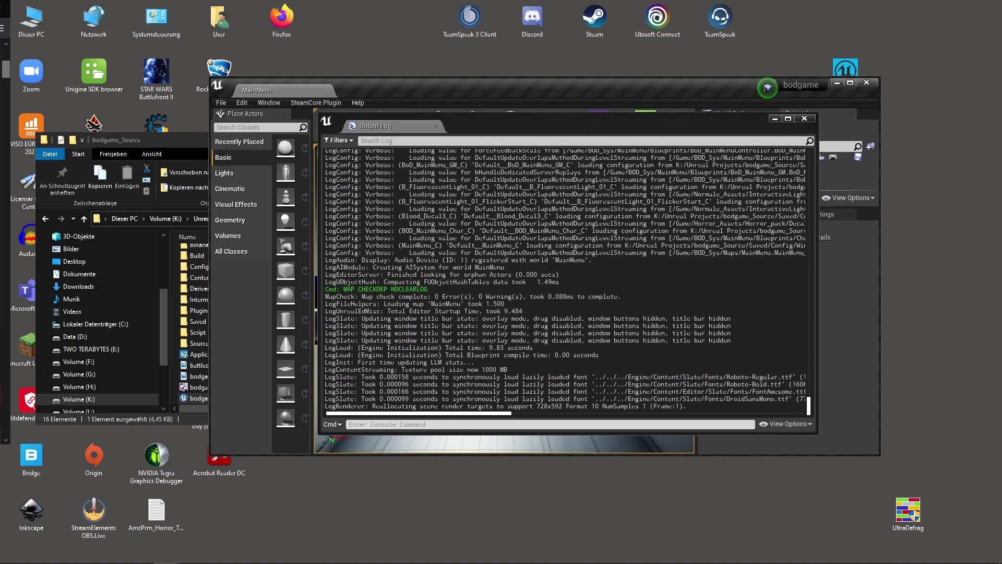
Step: Clear the Output Log and move its window aside
{"action": "right_click", "coordinate": [527, 287]}
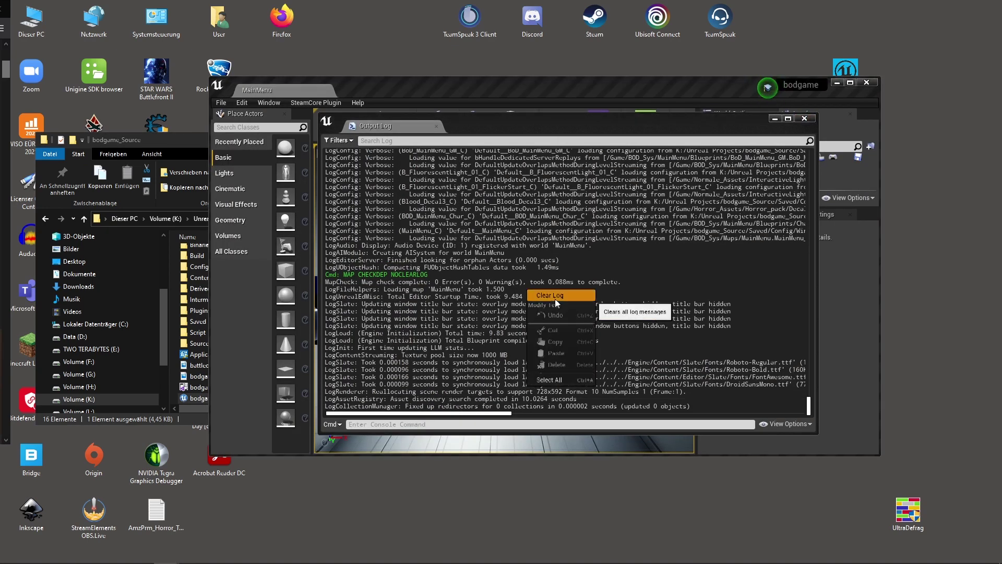
{"action": "left_click", "coordinate": [545, 305]}
{"action": "left_click_drag", "start_coordinate": [492, 129], "coordinate": [643, 85]}
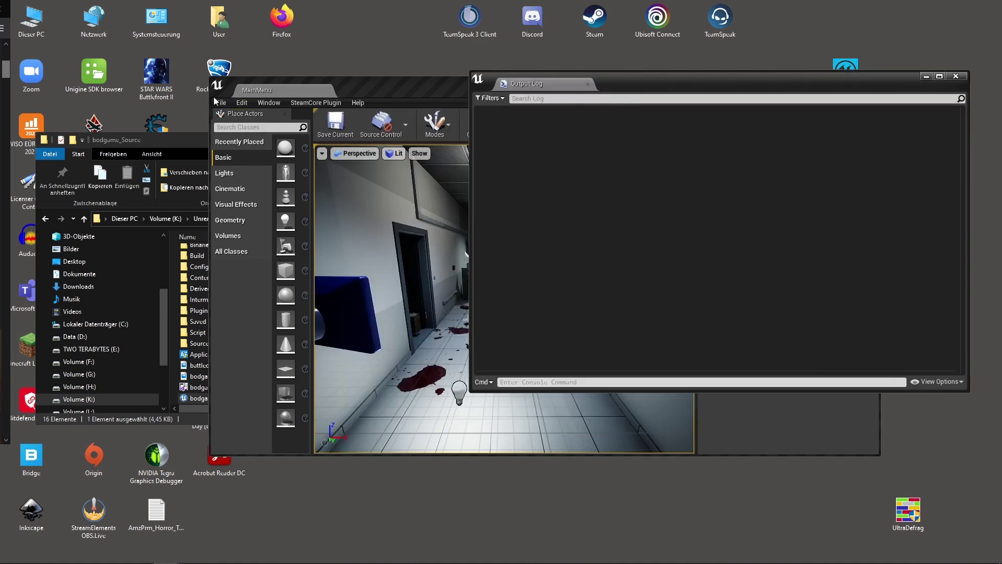
Step: Package the project for Linux via File > Package Project into the chosen output folder
{"action": "left_click", "coordinate": [221, 103]}
{"action": "mouse_move", "coordinate": [256, 276]}
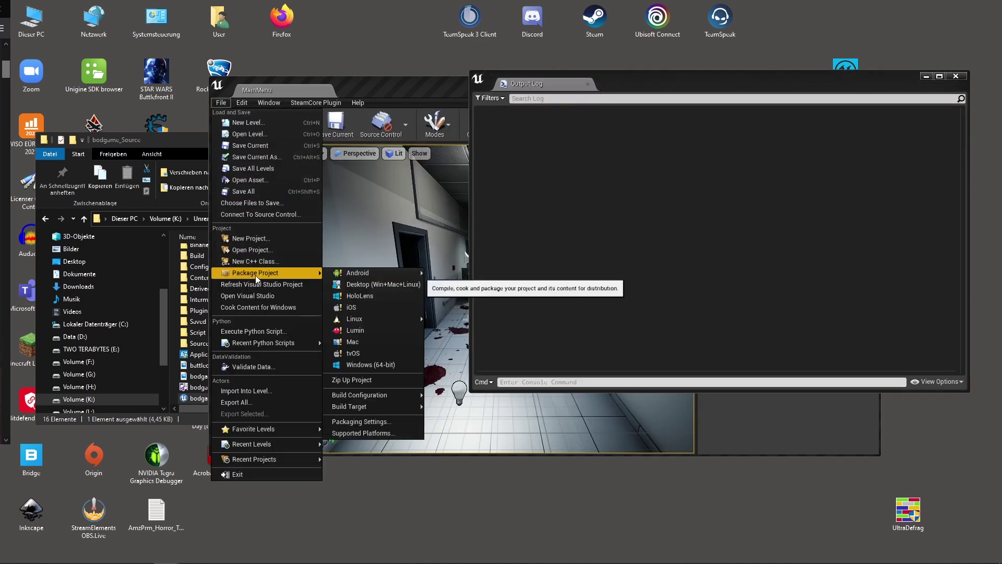
{"action": "mouse_move", "coordinate": [397, 318]}
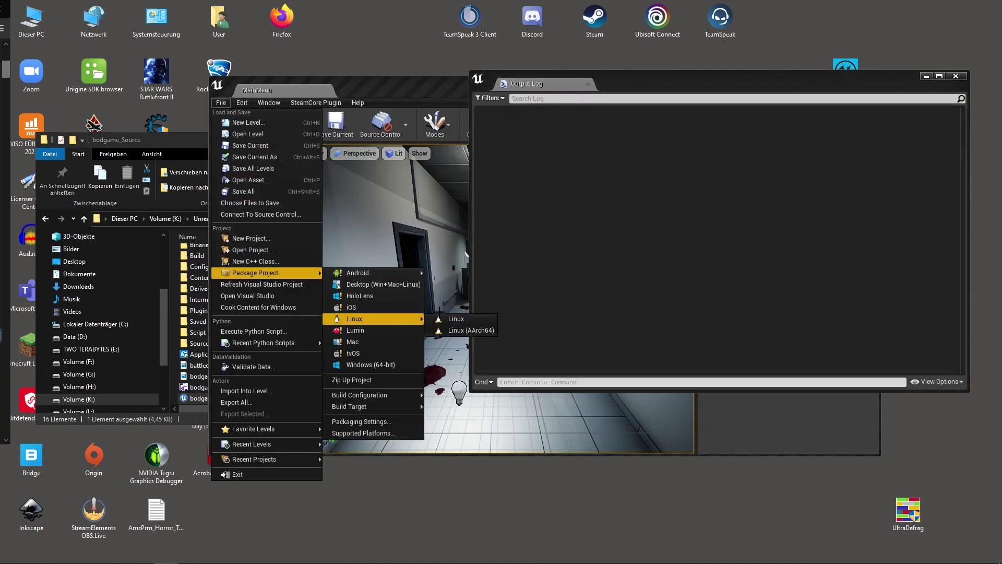
{"action": "left_click", "coordinate": [471, 319]}
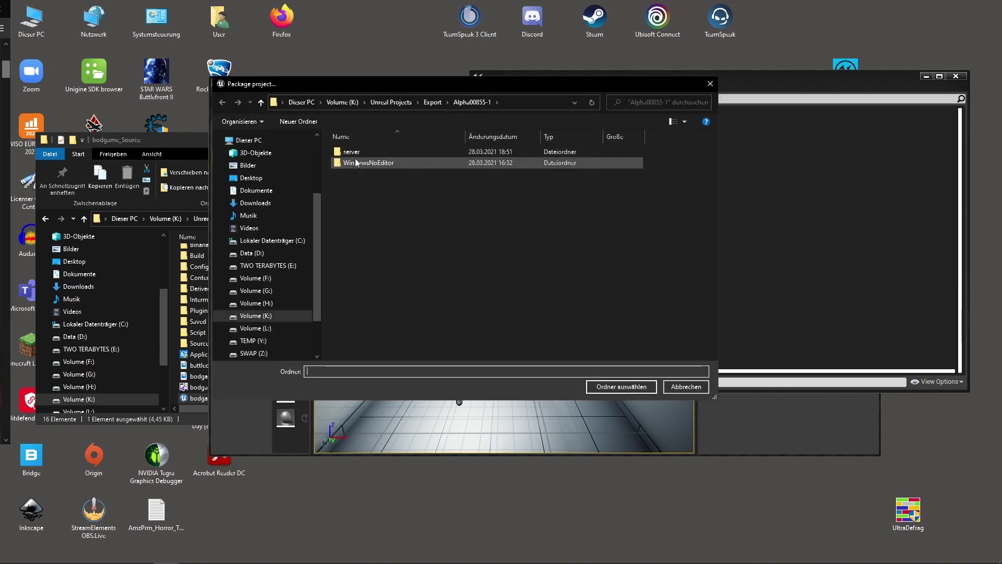
{"action": "left_click", "coordinate": [618, 387]}
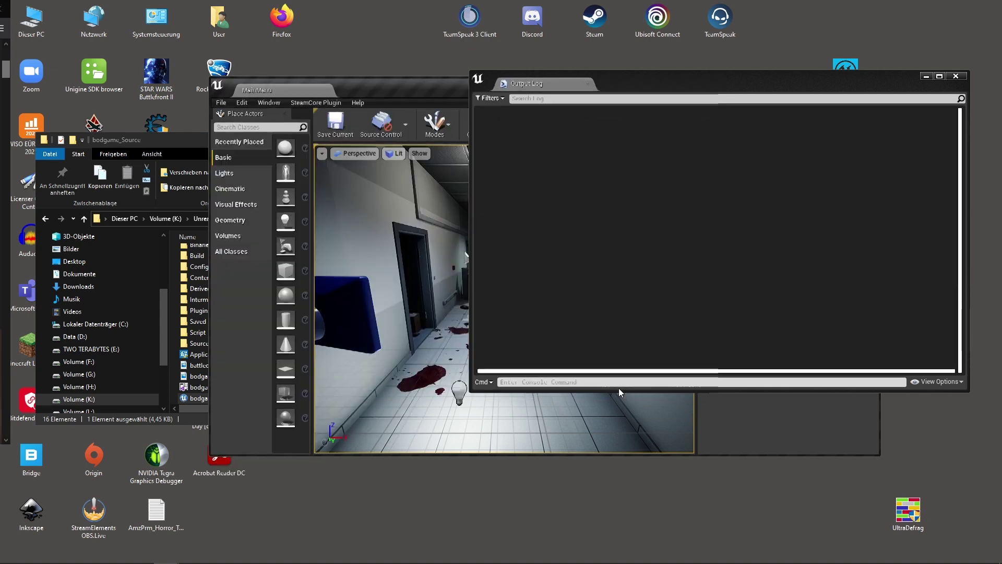
Step: Bring the Output Log back over the editor and clear it during packaging
{"action": "left_click_drag", "start_coordinate": [659, 89], "coordinate": [446, 94]}
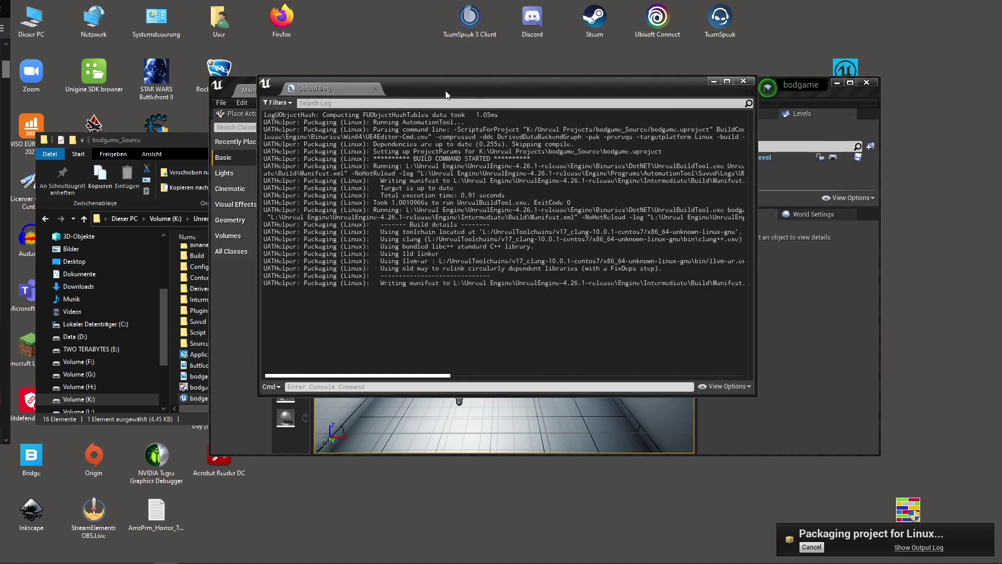
{"action": "left_click_drag", "start_coordinate": [519, 298], "coordinate": [307, 298]}
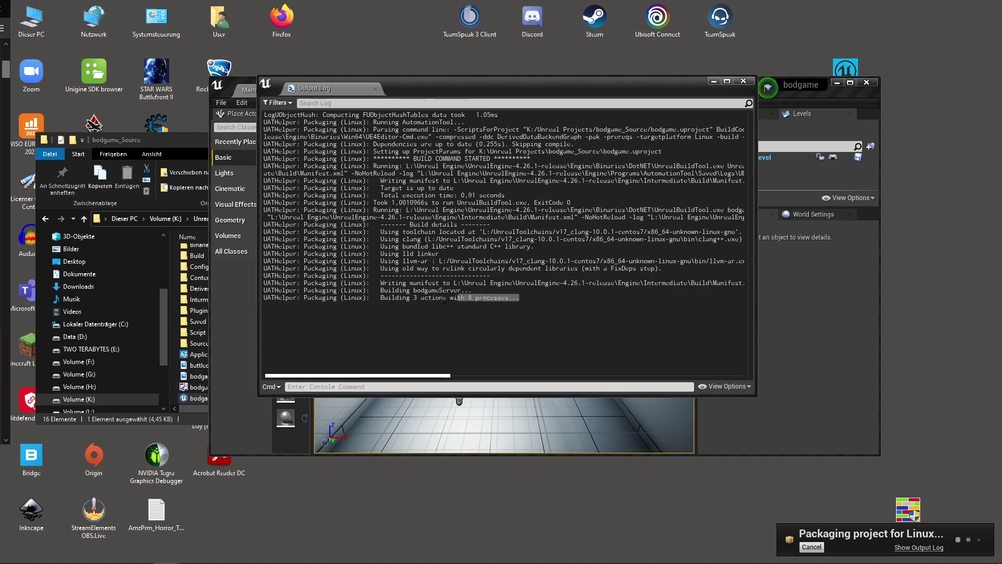
{"action": "right_click", "coordinate": [441, 251]}
{"action": "left_click", "coordinate": [459, 313]}
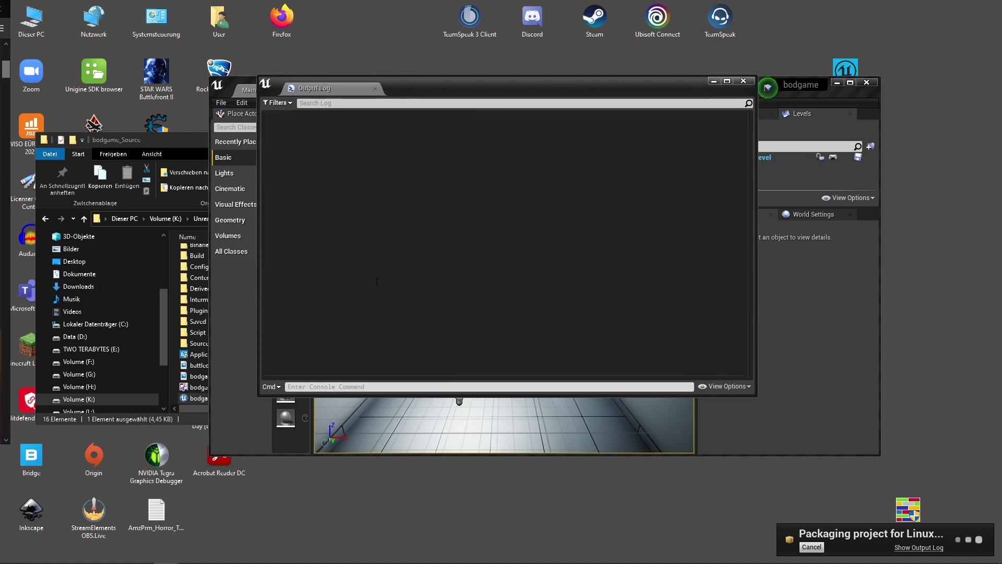
Step: Maximize the Output Log and check the [1/3] bodgame.cpp compile line
{"action": "double_click", "coordinate": [476, 94]}
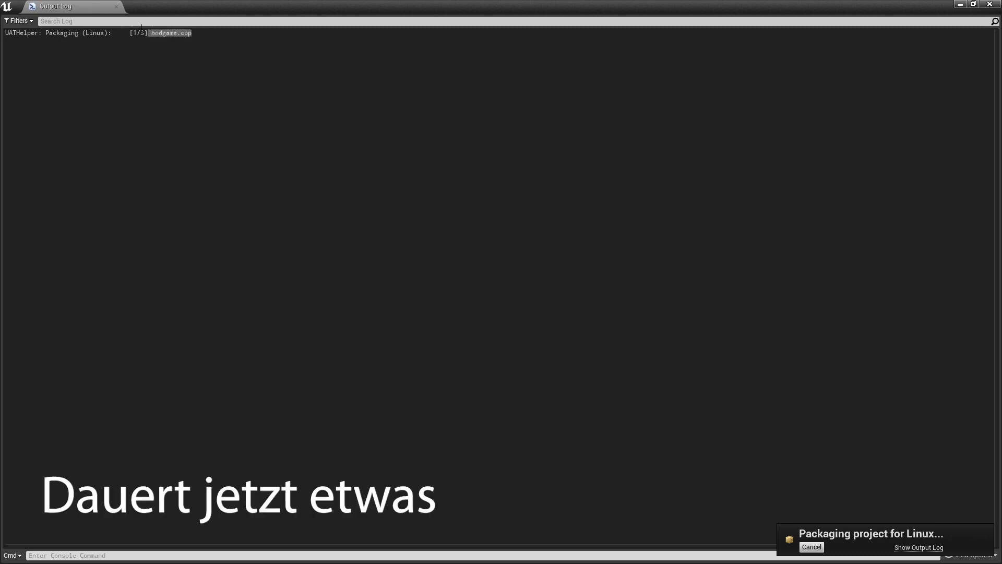
{"action": "left_click_drag", "start_coordinate": [191, 33], "coordinate": [86, 33]}
{"action": "left_click", "coordinate": [142, 34]}
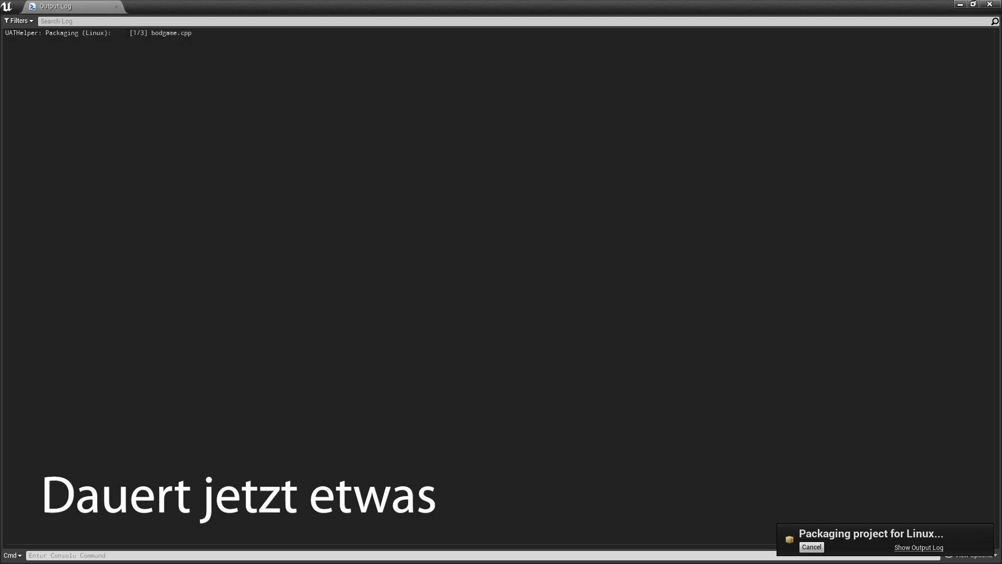